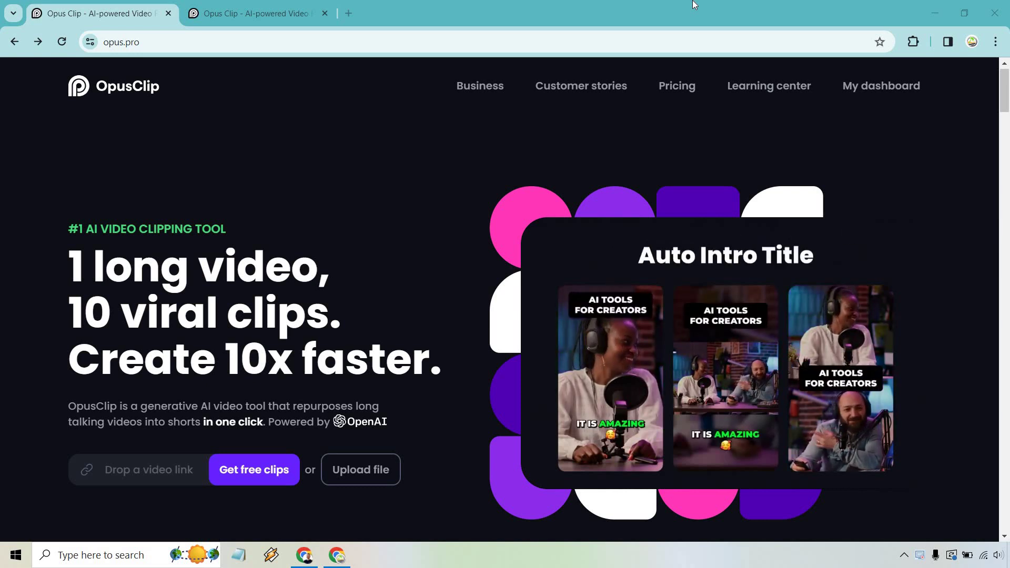
Switch to the OpusClip dashboard to attach video-raw.video as the source.
{"action": "left_click", "coordinate": [288, 5]}
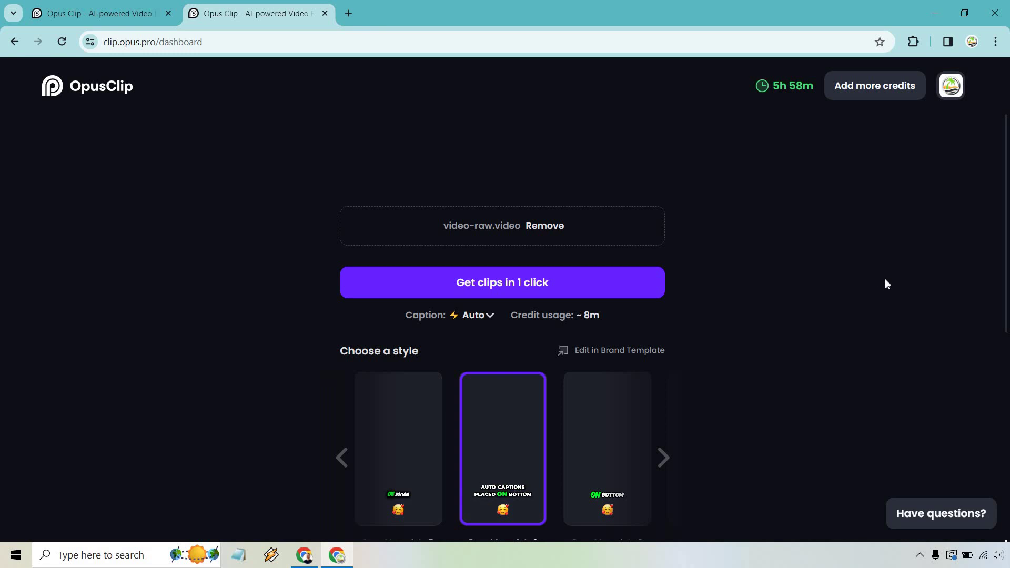
{"action": "scroll", "coordinate": [851, 263], "scroll_direction": "down", "scroll_amount": 1}
{"action": "scroll", "coordinate": [850, 268], "scroll_direction": "down", "scroll_amount": 2}
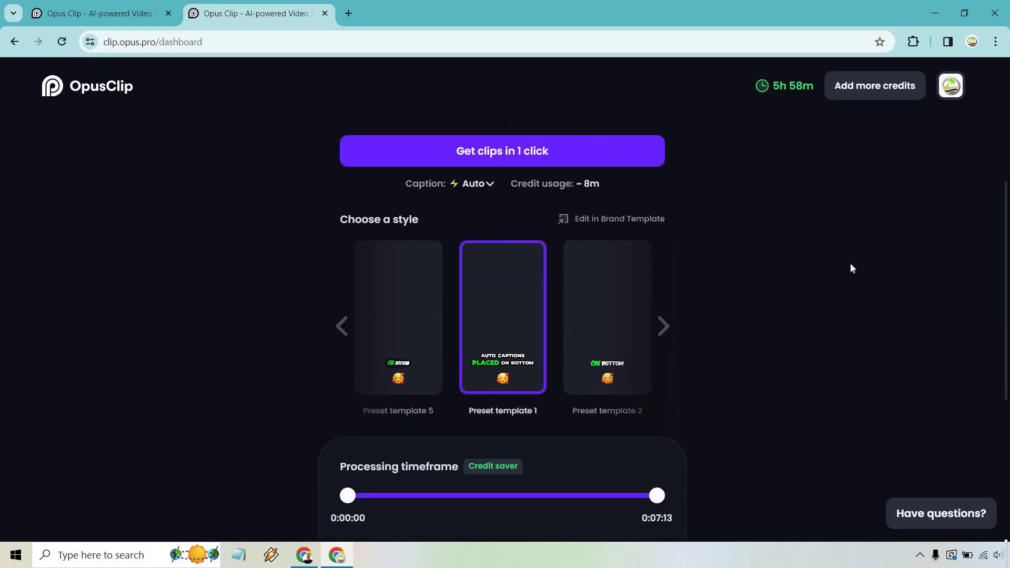
{"action": "scroll", "coordinate": [851, 268], "scroll_direction": "down", "scroll_amount": 2}
{"action": "scroll", "coordinate": [850, 269], "scroll_direction": "down", "scroll_amount": 1}
{"action": "scroll", "coordinate": [851, 268], "scroll_direction": "down", "scroll_amount": 1}
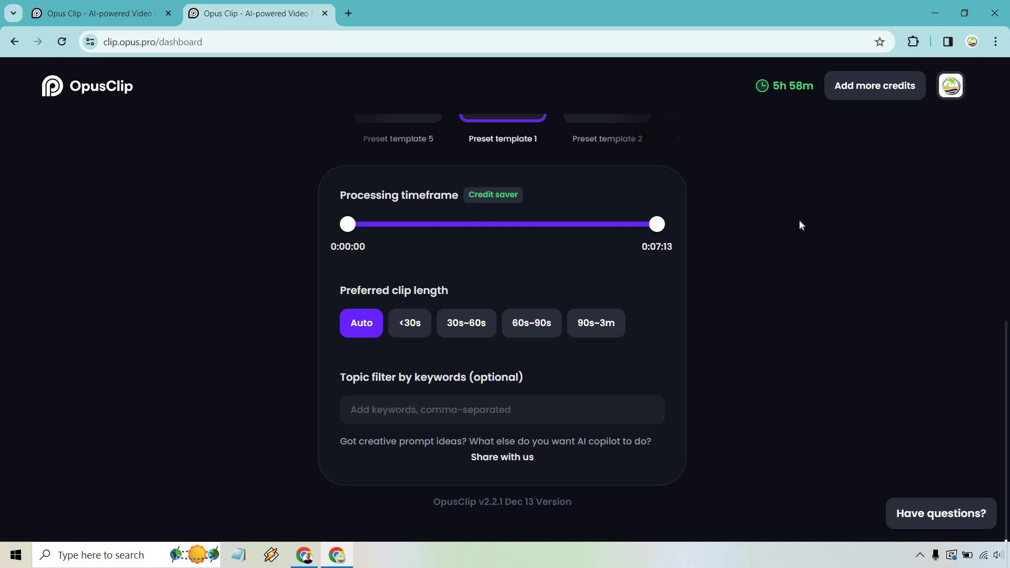
{"action": "left_click_drag", "start_coordinate": [656, 224], "coordinate": [475, 227]}
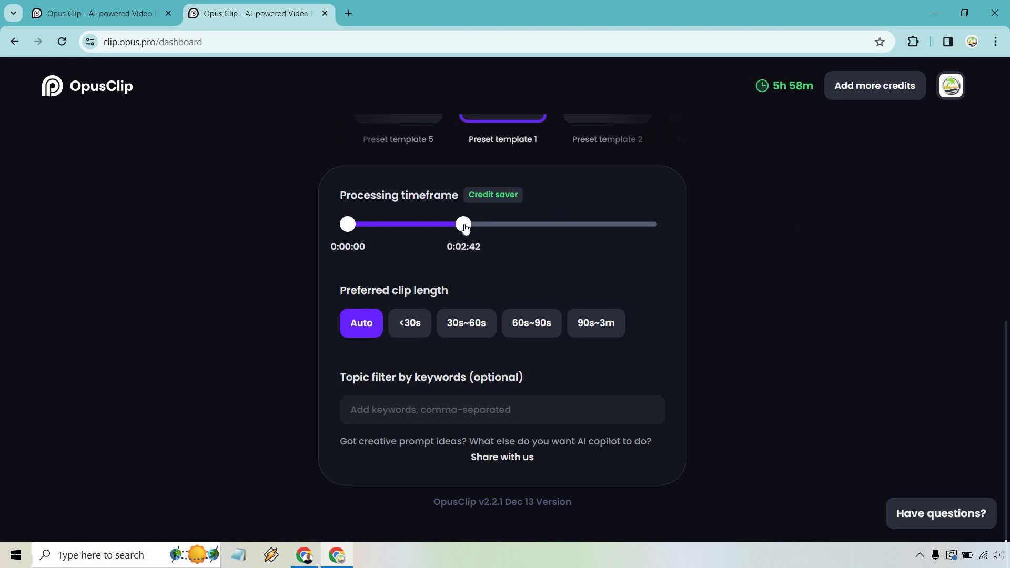
{"action": "left_click_drag", "start_coordinate": [476, 228], "coordinate": [501, 225]}
{"action": "left_click_drag", "start_coordinate": [630, 226], "coordinate": [667, 225]}
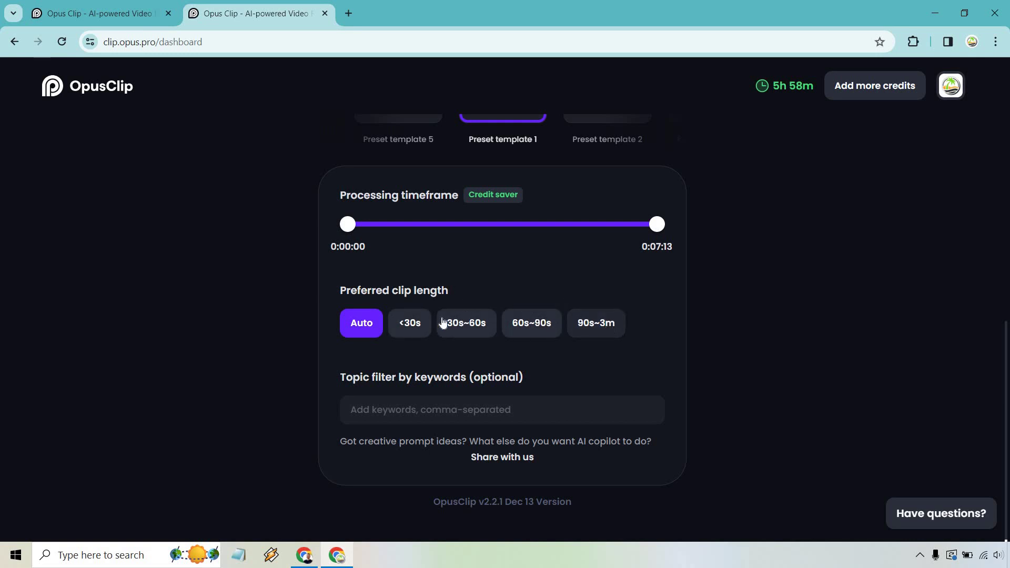
{"action": "left_click", "coordinate": [412, 324]}
{"action": "left_click", "coordinate": [467, 325]}
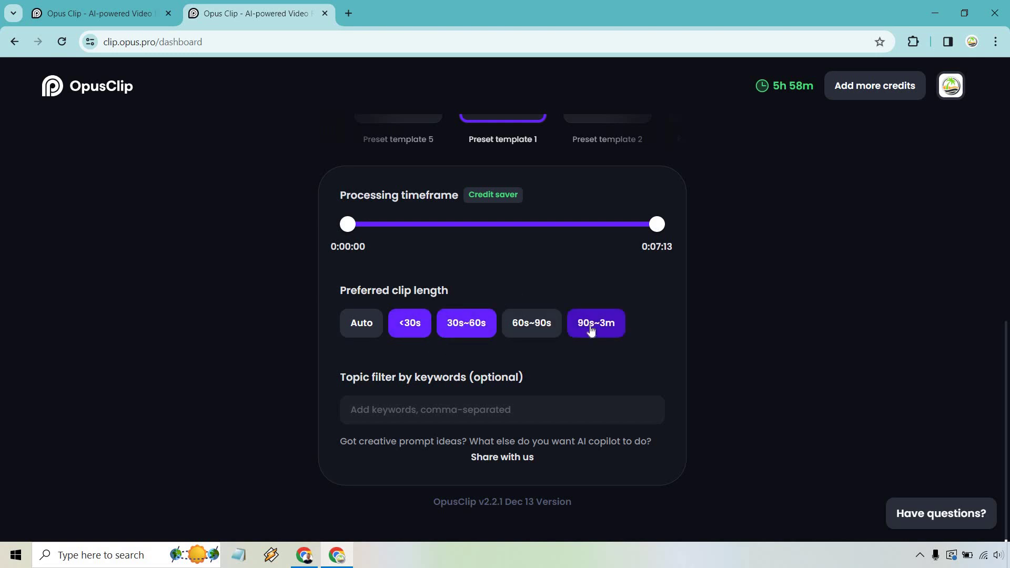
{"action": "left_click", "coordinate": [480, 335]}
{"action": "left_click", "coordinate": [406, 330]}
{"action": "left_click", "coordinate": [369, 327]}
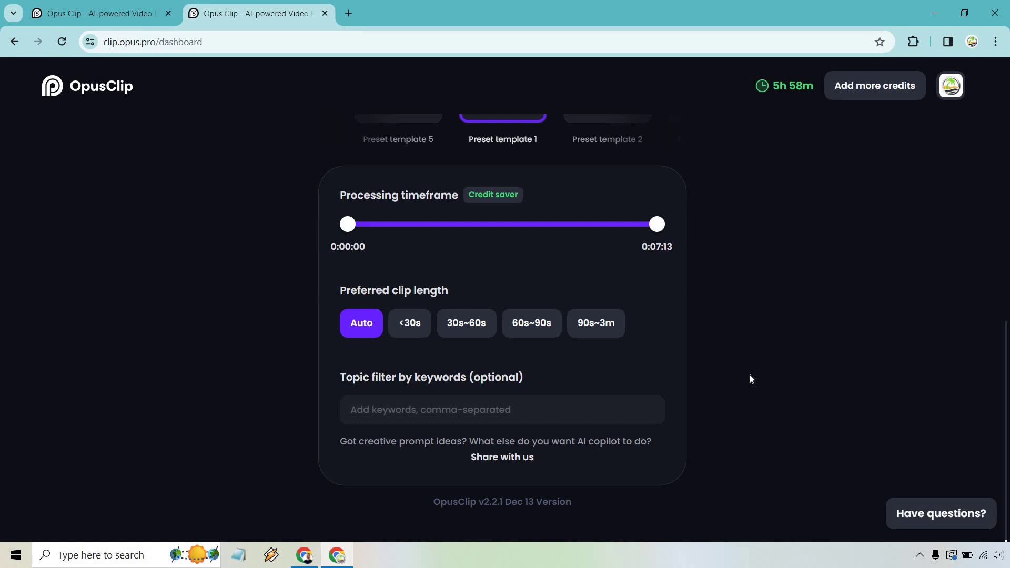
{"action": "scroll", "coordinate": [860, 373], "scroll_direction": "up", "scroll_amount": 5}
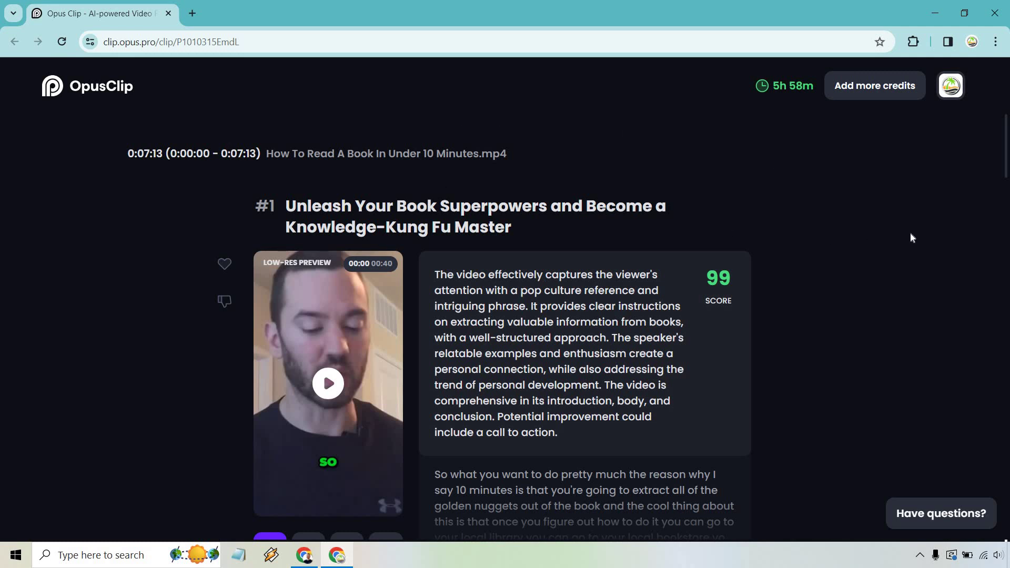
{"action": "scroll", "coordinate": [900, 228], "scroll_direction": "down", "scroll_amount": 1}
{"action": "scroll", "coordinate": [891, 228], "scroll_direction": "down", "scroll_amount": 1}
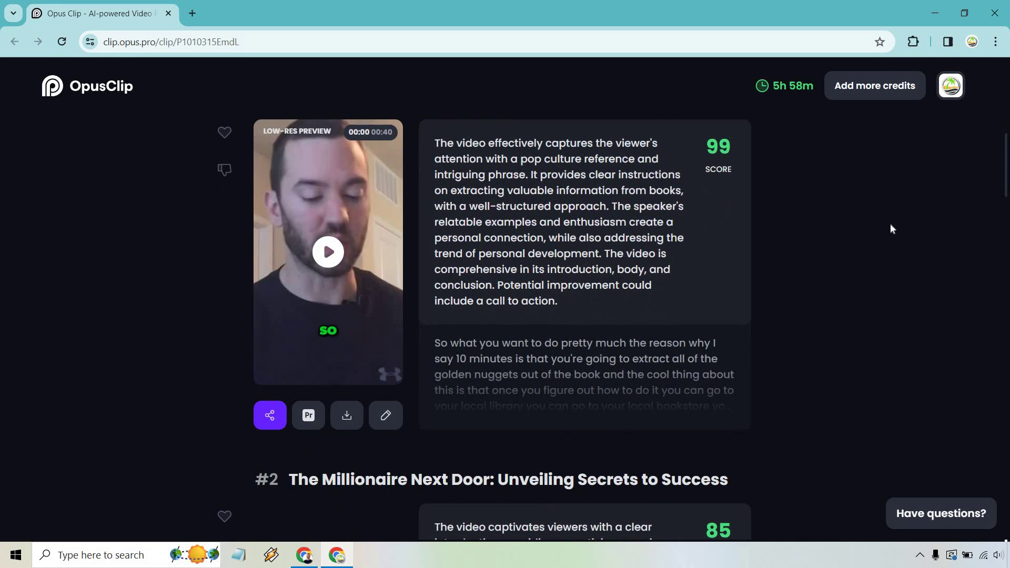
{"action": "scroll", "coordinate": [889, 226], "scroll_direction": "down", "scroll_amount": 1}
{"action": "scroll", "coordinate": [886, 224], "scroll_direction": "down", "scroll_amount": 2}
{"action": "scroll", "coordinate": [886, 223], "scroll_direction": "up", "scroll_amount": 1}
{"action": "scroll", "coordinate": [886, 223], "scroll_direction": "up", "scroll_amount": 3}
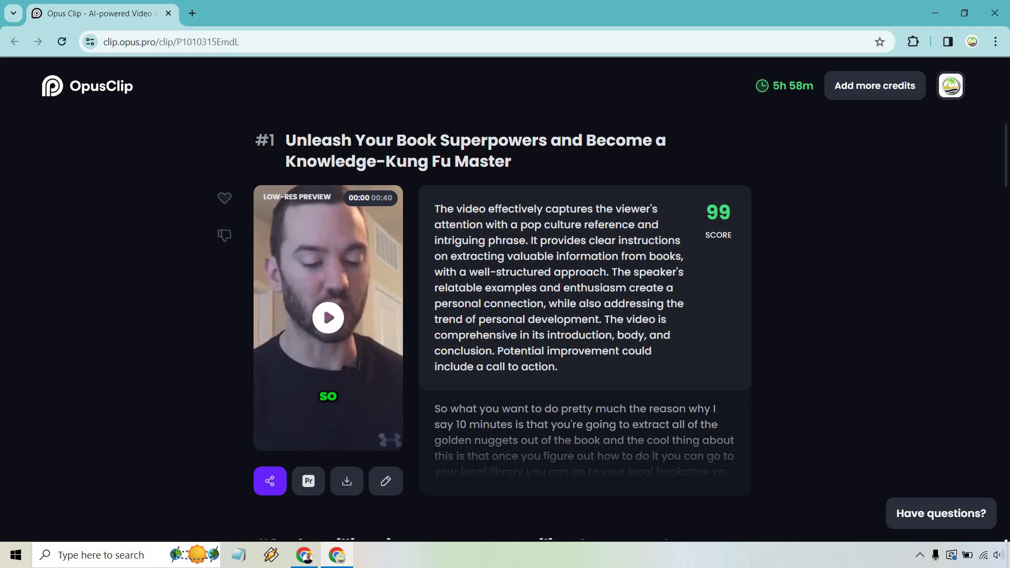
{"action": "scroll", "coordinate": [821, 213], "scroll_direction": "down", "scroll_amount": 3}
{"action": "scroll", "coordinate": [823, 212], "scroll_direction": "down", "scroll_amount": 2}
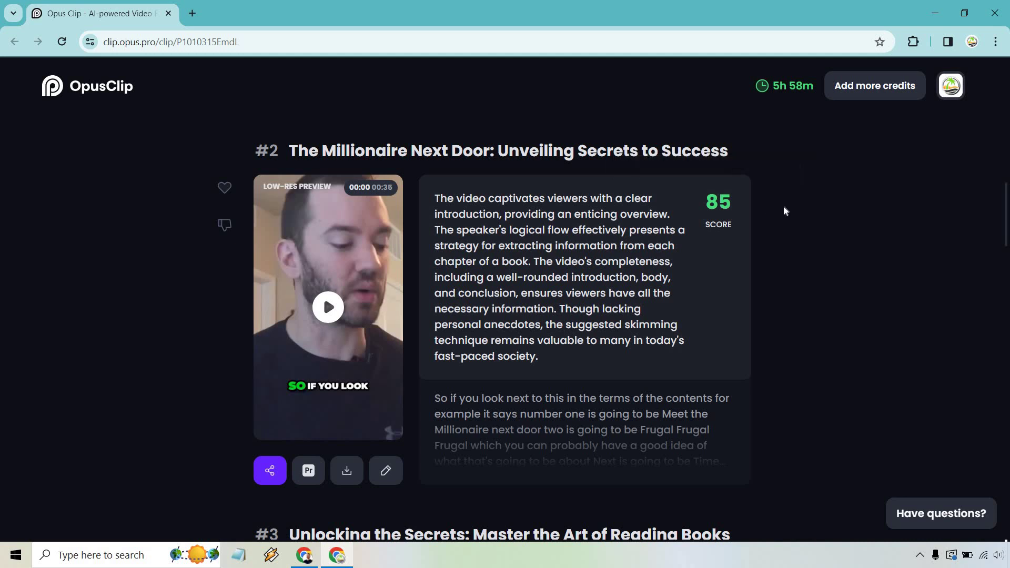
{"action": "scroll", "coordinate": [780, 208], "scroll_direction": "down", "scroll_amount": 1}
{"action": "scroll", "coordinate": [780, 199], "scroll_direction": "down", "scroll_amount": 4}
{"action": "scroll", "coordinate": [714, 175], "scroll_direction": "down", "scroll_amount": 2}
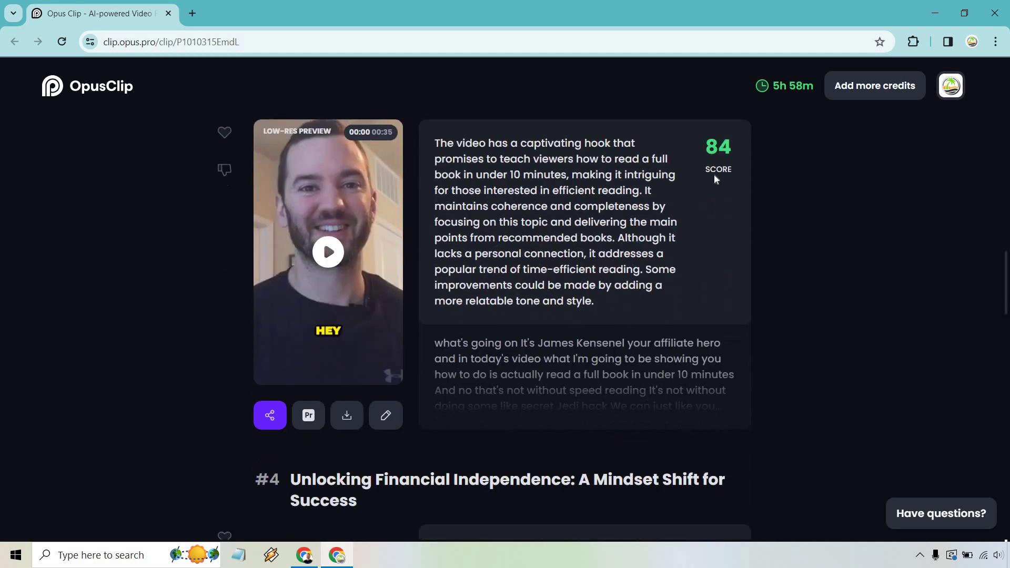
{"action": "scroll", "coordinate": [718, 180], "scroll_direction": "down", "scroll_amount": 4}
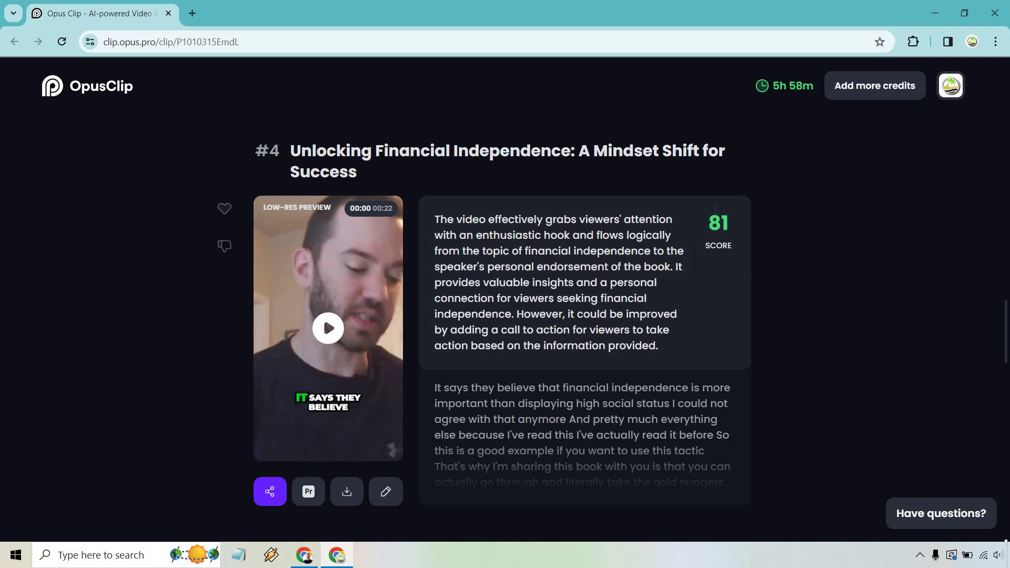
{"action": "scroll", "coordinate": [803, 203], "scroll_direction": "down", "scroll_amount": 4}
{"action": "scroll", "coordinate": [789, 201], "scroll_direction": "down", "scroll_amount": 5}
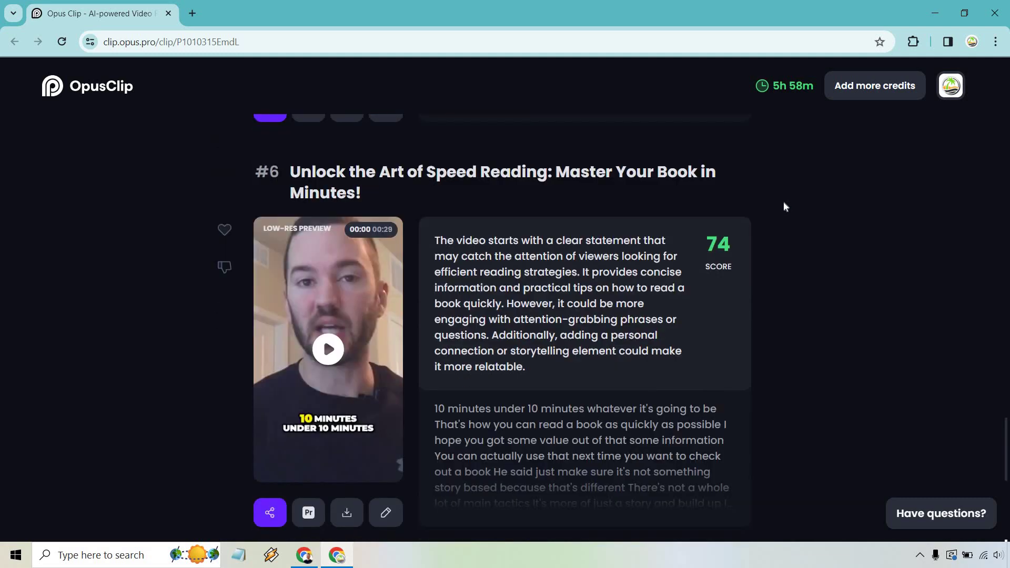
{"action": "scroll", "coordinate": [783, 207], "scroll_direction": "down", "scroll_amount": 3}
{"action": "scroll", "coordinate": [798, 228], "scroll_direction": "down", "scroll_amount": 1}
{"action": "scroll", "coordinate": [850, 298], "scroll_direction": "up", "scroll_amount": 1}
{"action": "scroll", "coordinate": [875, 317], "scroll_direction": "up", "scroll_amount": 8}
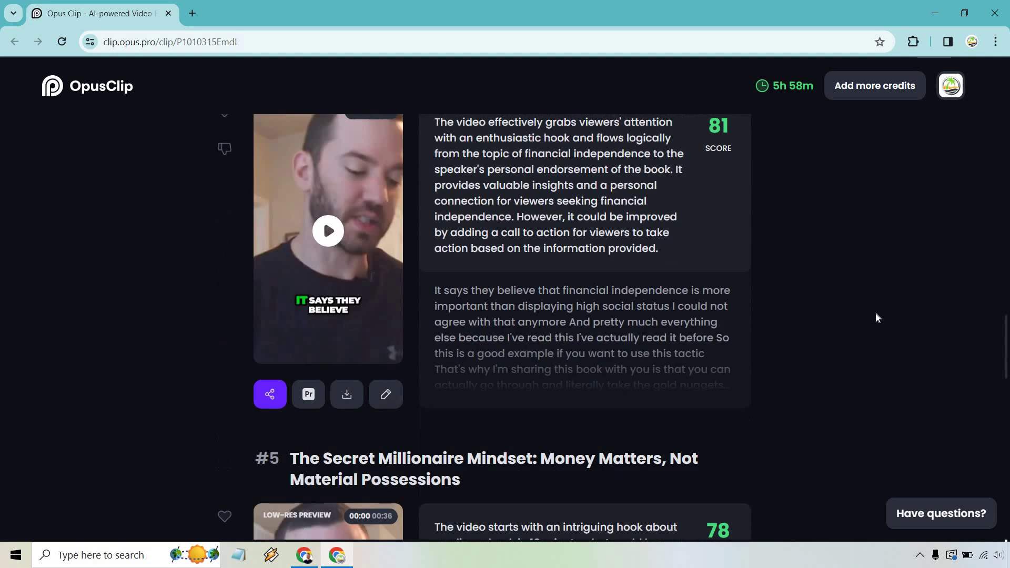
{"action": "scroll", "coordinate": [876, 318], "scroll_direction": "up", "scroll_amount": 4}
{"action": "scroll", "coordinate": [876, 312], "scroll_direction": "up", "scroll_amount": 5}
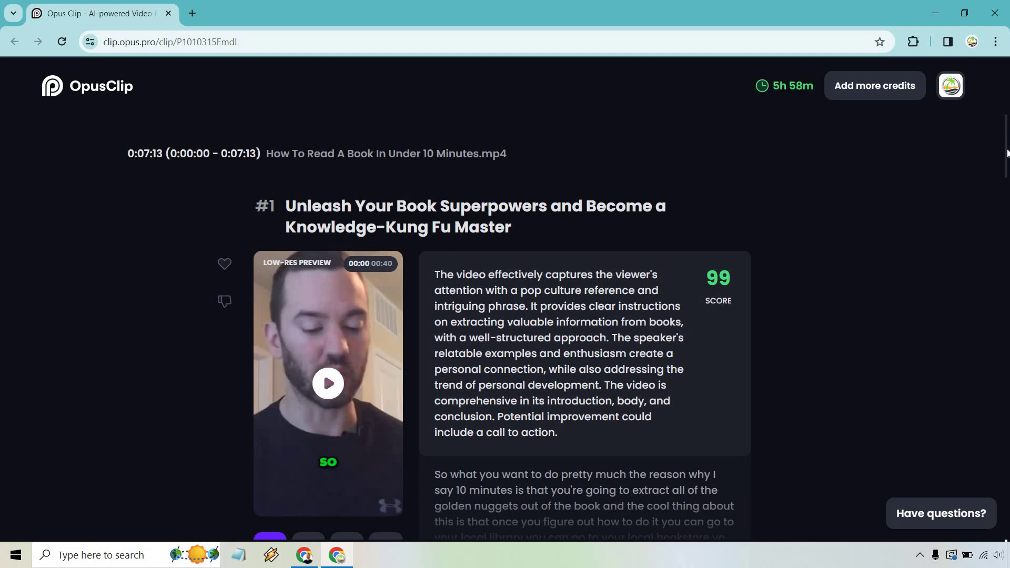
{"action": "left_click_drag", "start_coordinate": [1006, 153], "coordinate": [1007, 161]}
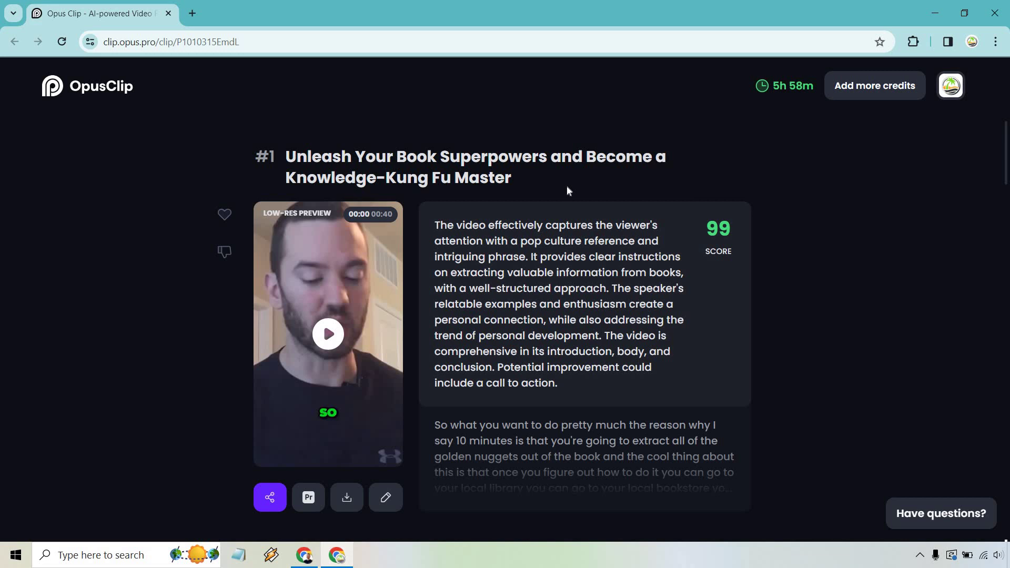
Play the preview of top-scoring clip #1, 'Unleash Your Book Superpowers'.
{"action": "left_click", "coordinate": [329, 334]}
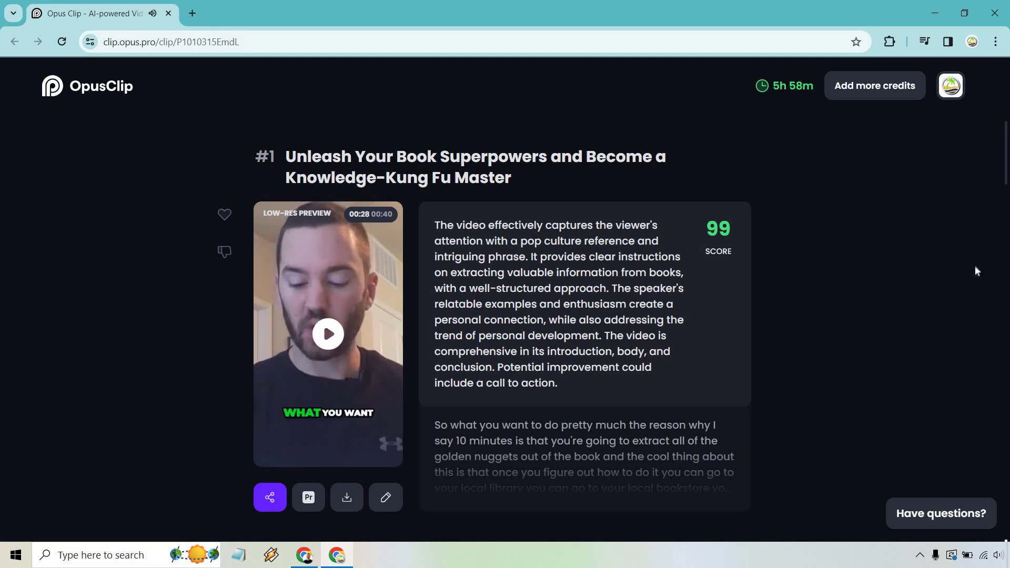
{"action": "scroll", "coordinate": [941, 255], "scroll_direction": "down", "scroll_amount": 4}
{"action": "scroll", "coordinate": [941, 252], "scroll_direction": "down", "scroll_amount": 1}
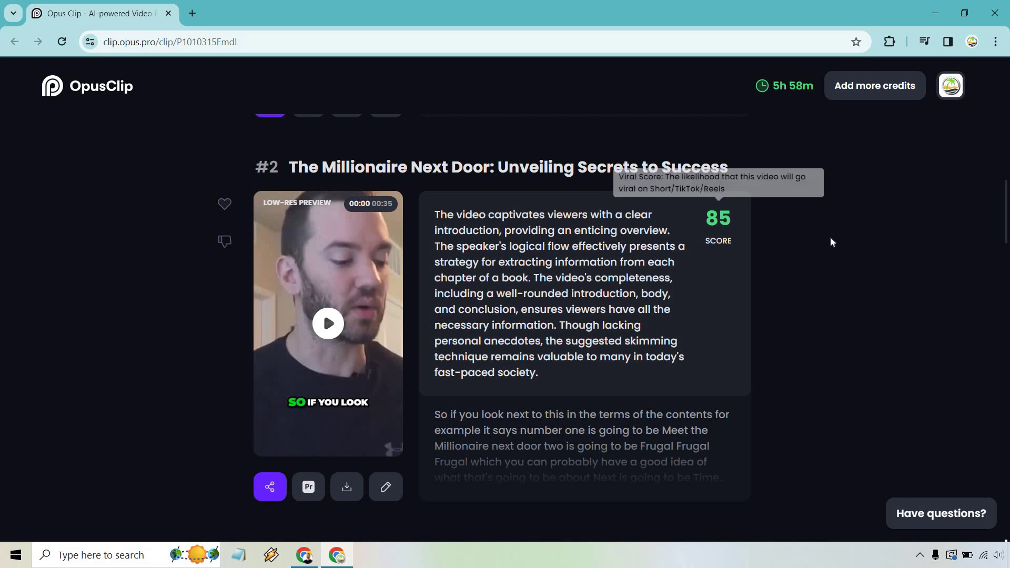
Play the preview of clip #2, 'The Millionaire Next Door' (score 85).
{"action": "left_click", "coordinate": [331, 322]}
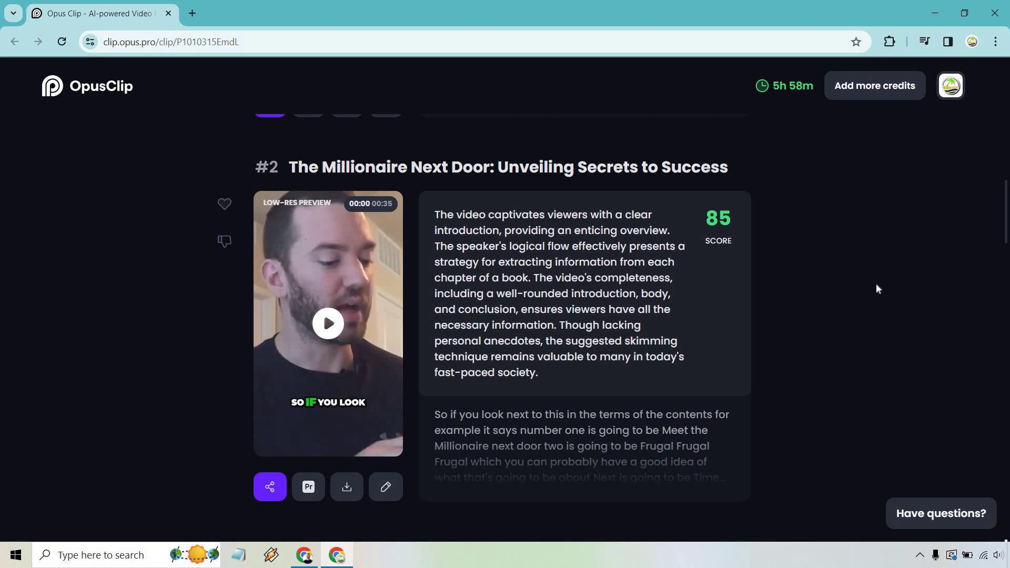
{"action": "scroll", "coordinate": [897, 236], "scroll_direction": "down", "scroll_amount": 4}
{"action": "scroll", "coordinate": [835, 285], "scroll_direction": "down", "scroll_amount": 2}
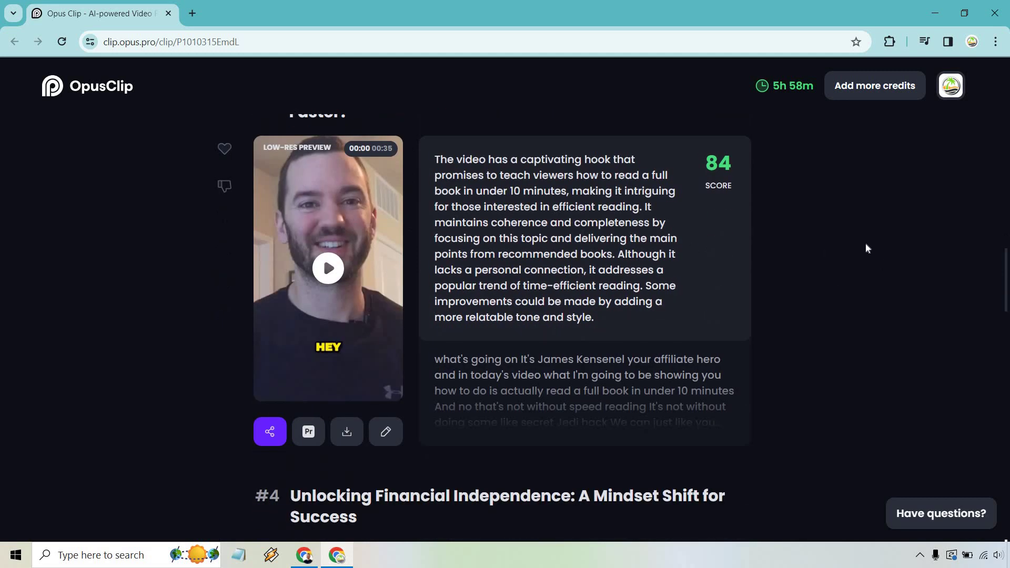
{"action": "scroll", "coordinate": [919, 242], "scroll_direction": "down", "scroll_amount": 3}
{"action": "scroll", "coordinate": [920, 243], "scroll_direction": "down", "scroll_amount": 1}
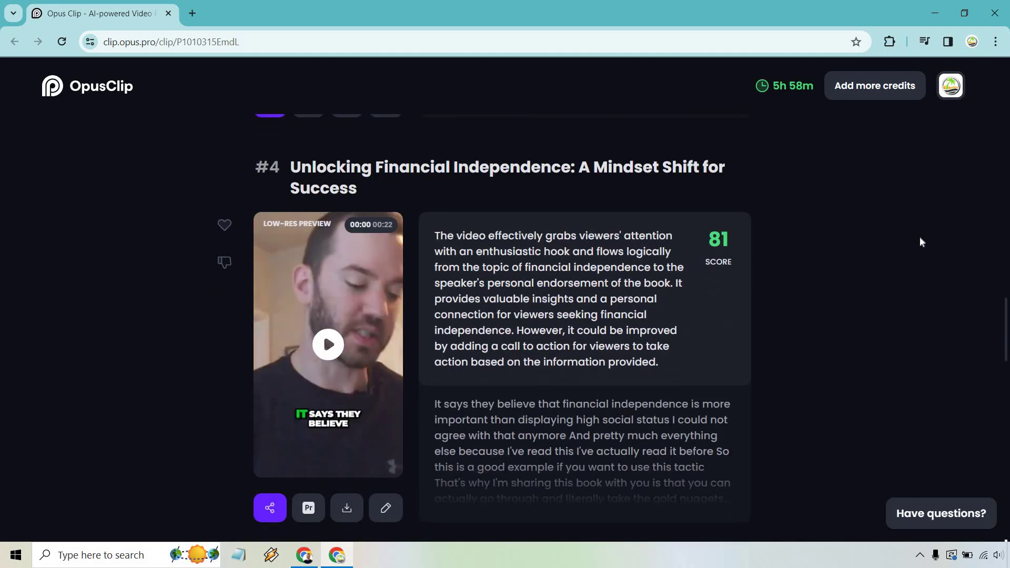
{"action": "scroll", "coordinate": [738, 293], "scroll_direction": "down", "scroll_amount": 4}
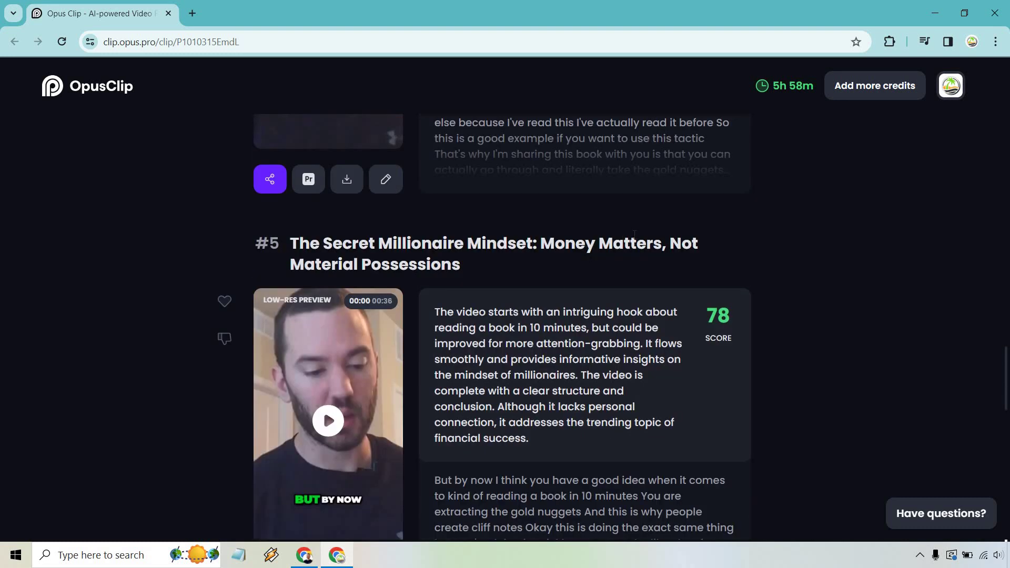
{"action": "scroll", "coordinate": [502, 327], "scroll_direction": "up", "scroll_amount": 3}
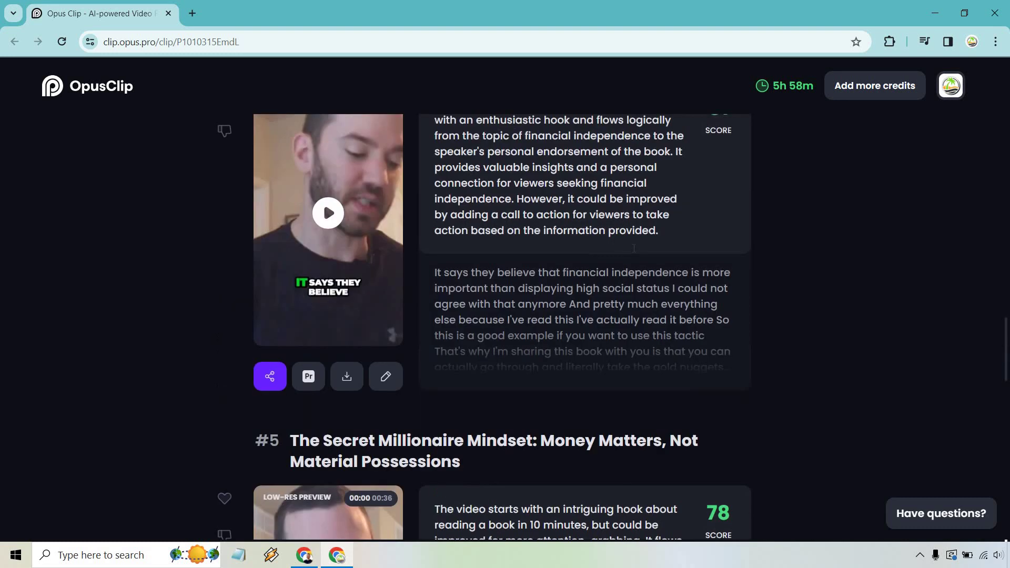
{"action": "scroll", "coordinate": [502, 327], "scroll_direction": "up", "scroll_amount": 2}
{"action": "scroll", "coordinate": [502, 326], "scroll_direction": "down", "scroll_amount": 2}
Play, then pause, the 22-second preview of clip #4, 'Unlocking Financial Independence'.
{"action": "left_click", "coordinate": [326, 272]}
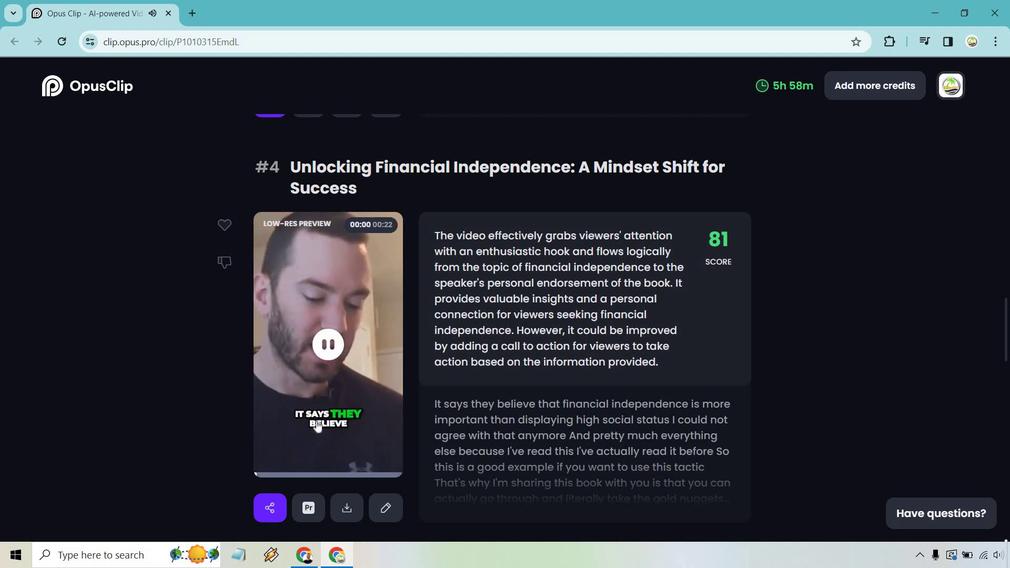
{"action": "left_click", "coordinate": [328, 344]}
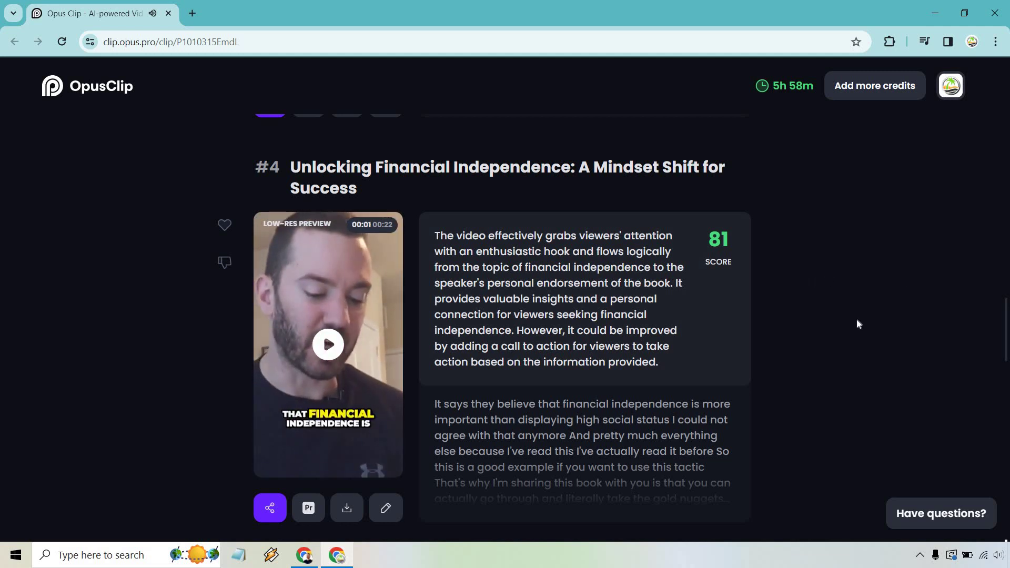
{"action": "scroll", "coordinate": [856, 319], "scroll_direction": "up", "scroll_amount": 15}
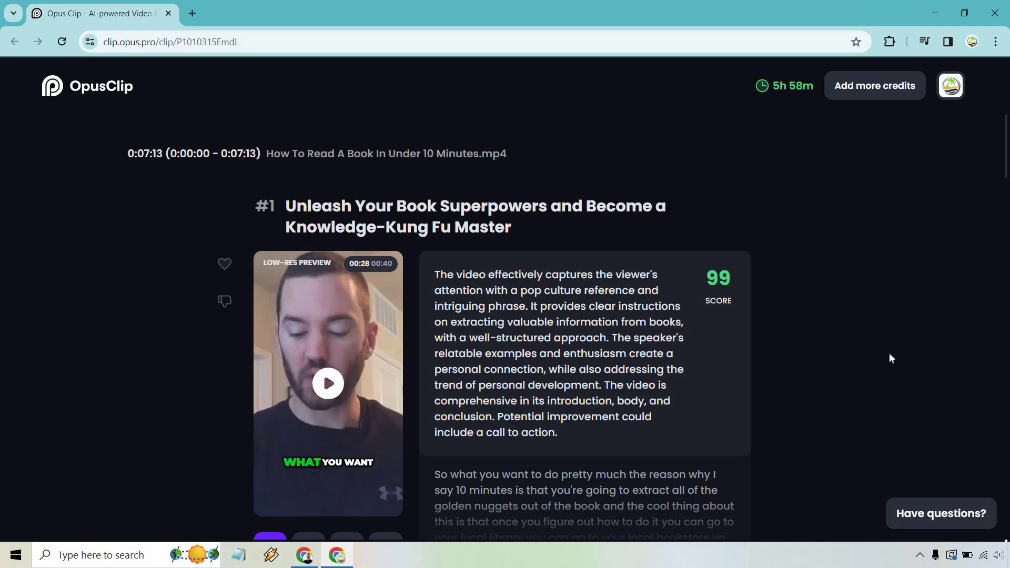
{"action": "scroll", "coordinate": [889, 357], "scroll_direction": "down", "scroll_amount": 1}
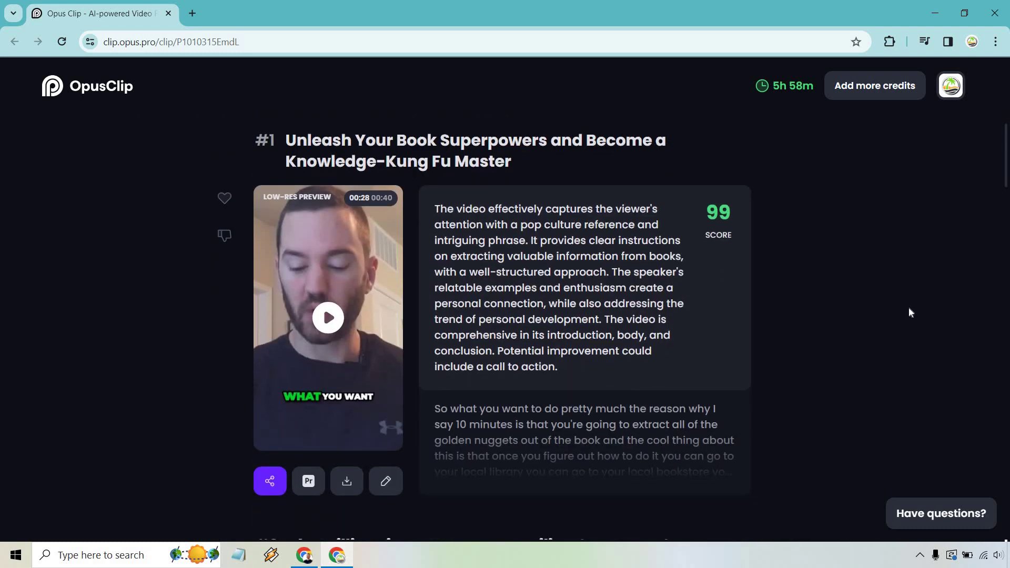